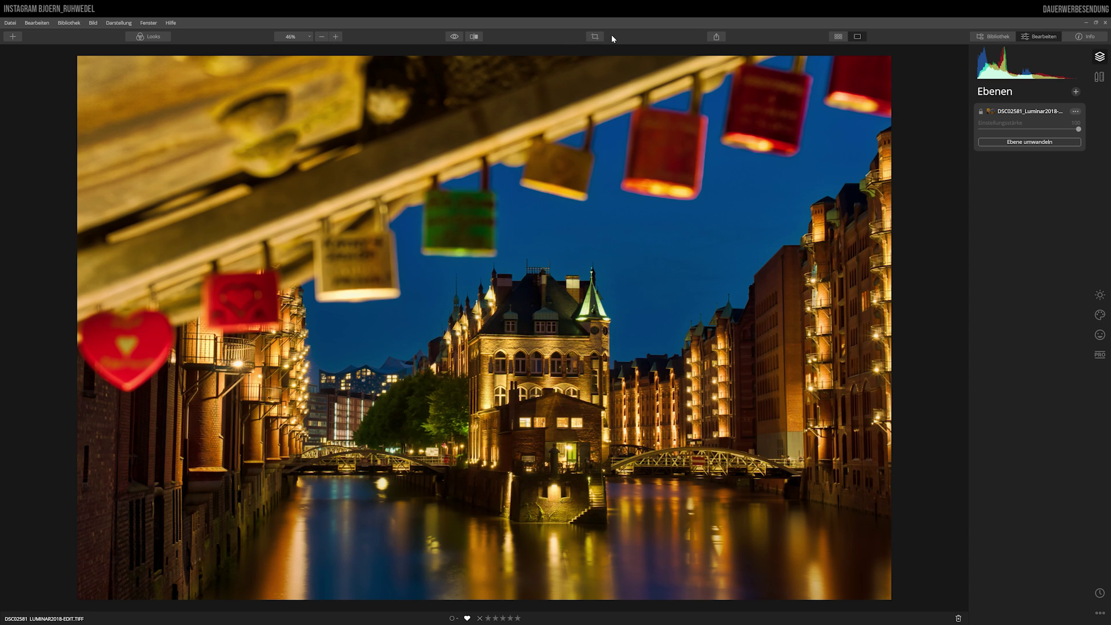
Step: Show the Bibliothek sidebar with shortcuts, albums and folders beside the Speicherstadt photo
click(994, 36)
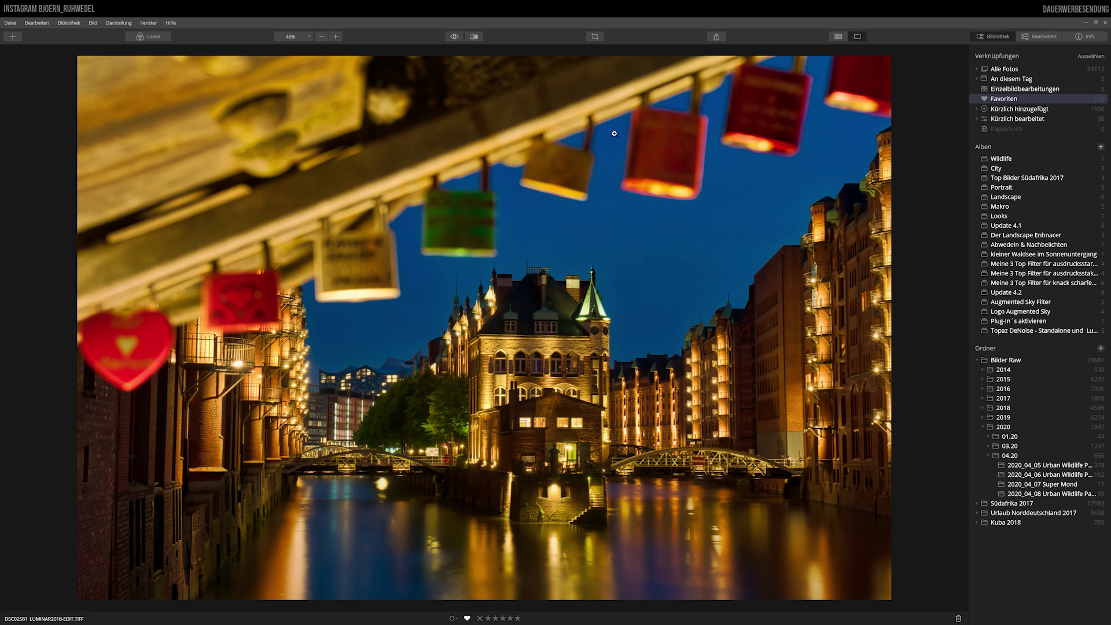
Step: Browse the Favoriten album, reopen the padlock photo and switch to the Bearbeiten workspace
click(838, 37)
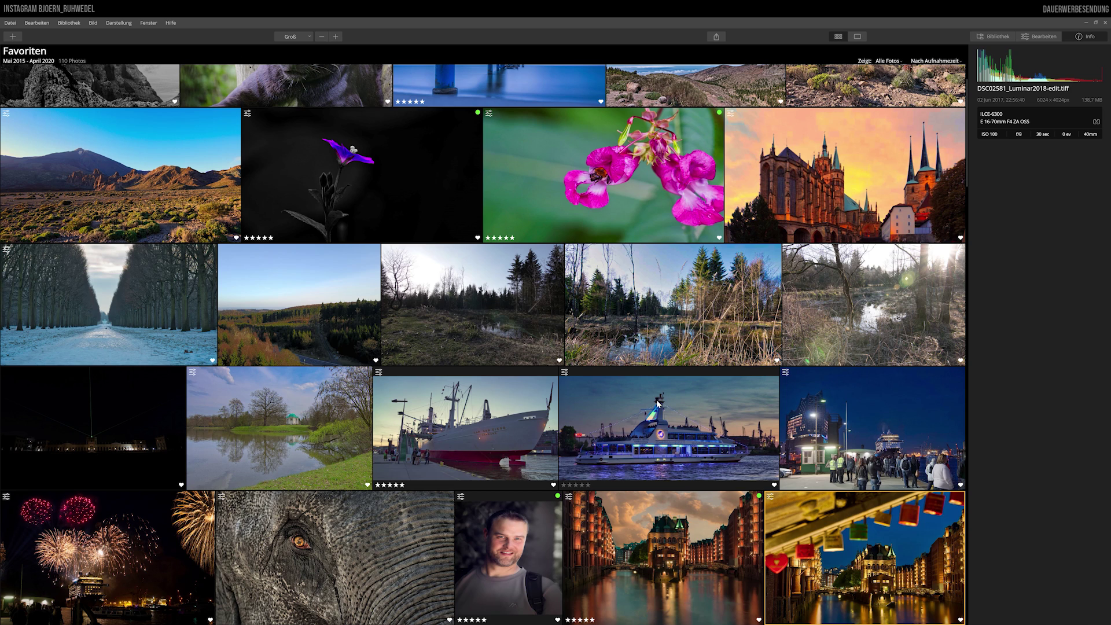
click(667, 546)
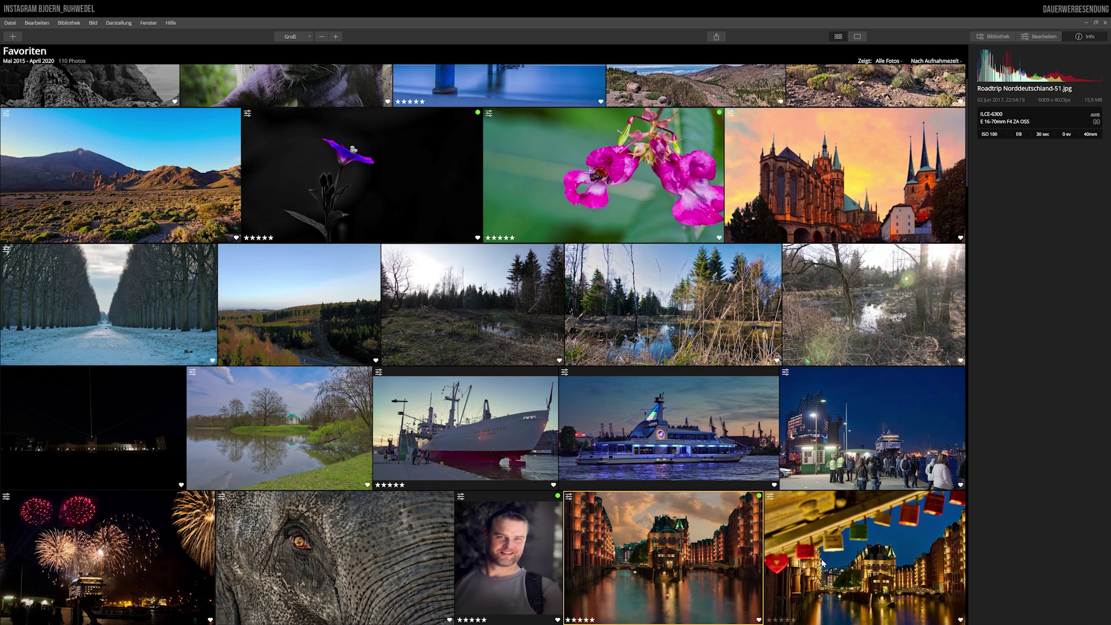
click(822, 563)
click(857, 37)
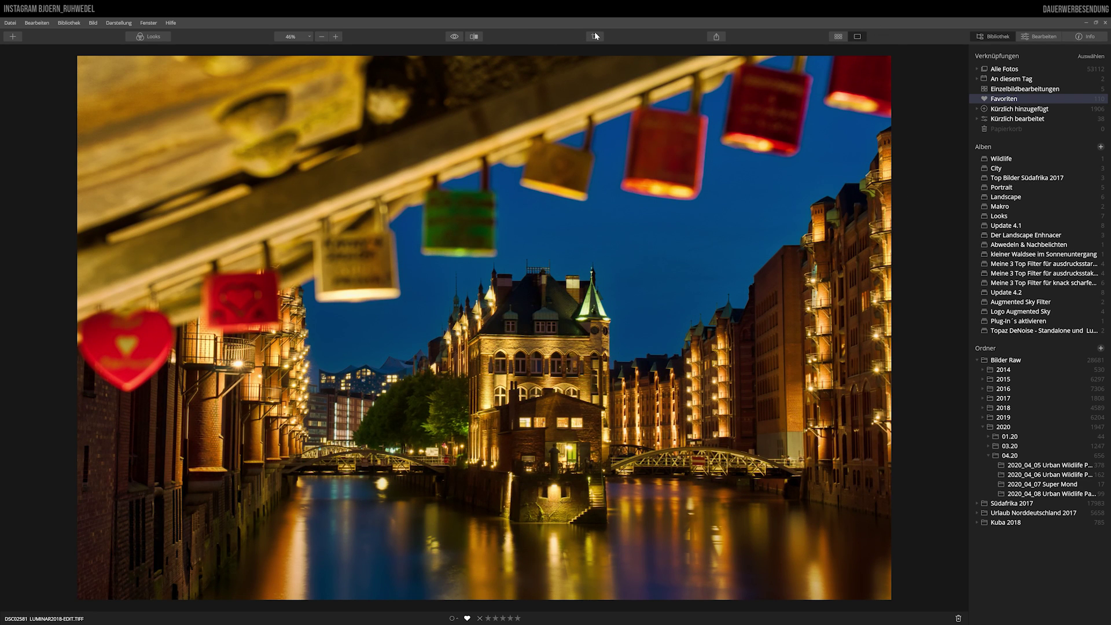
click(1037, 38)
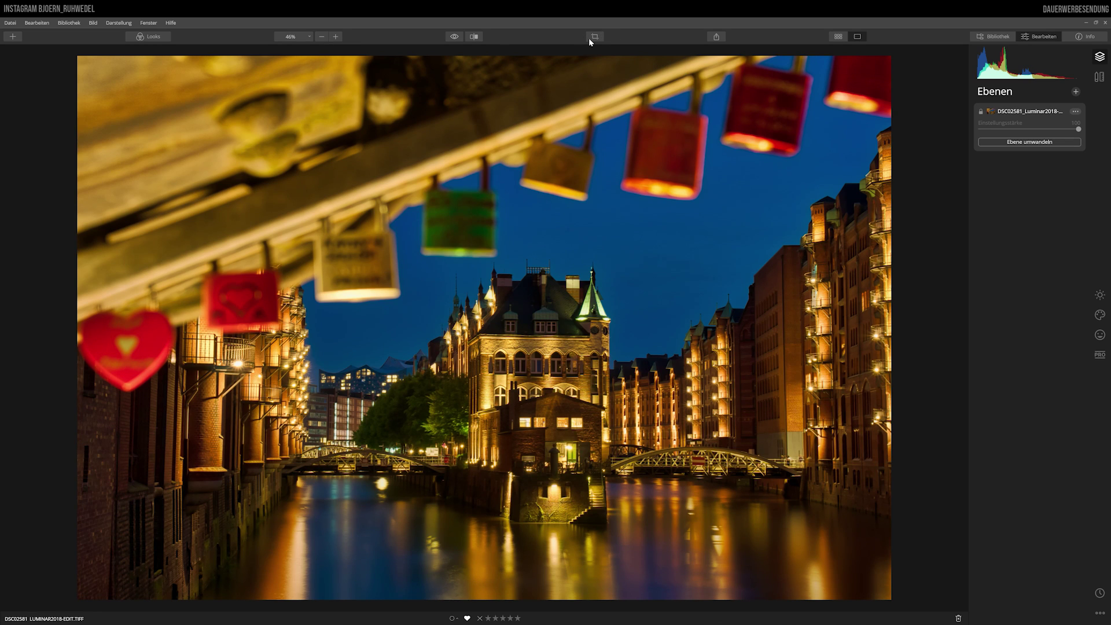
Step: Start cropping the padlock photo with an unlocked aspect ratio
click(596, 36)
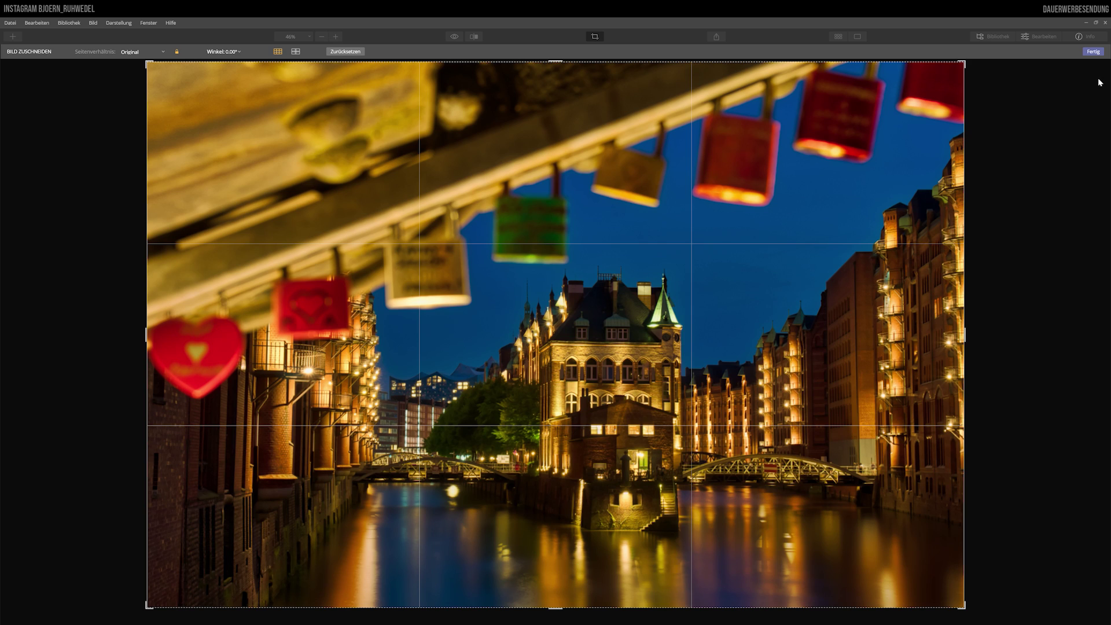
click(28, 54)
click(176, 52)
Step: Test the Winkel tilt, return it to 0.00°, and extend the crop to the image corners
click(239, 53)
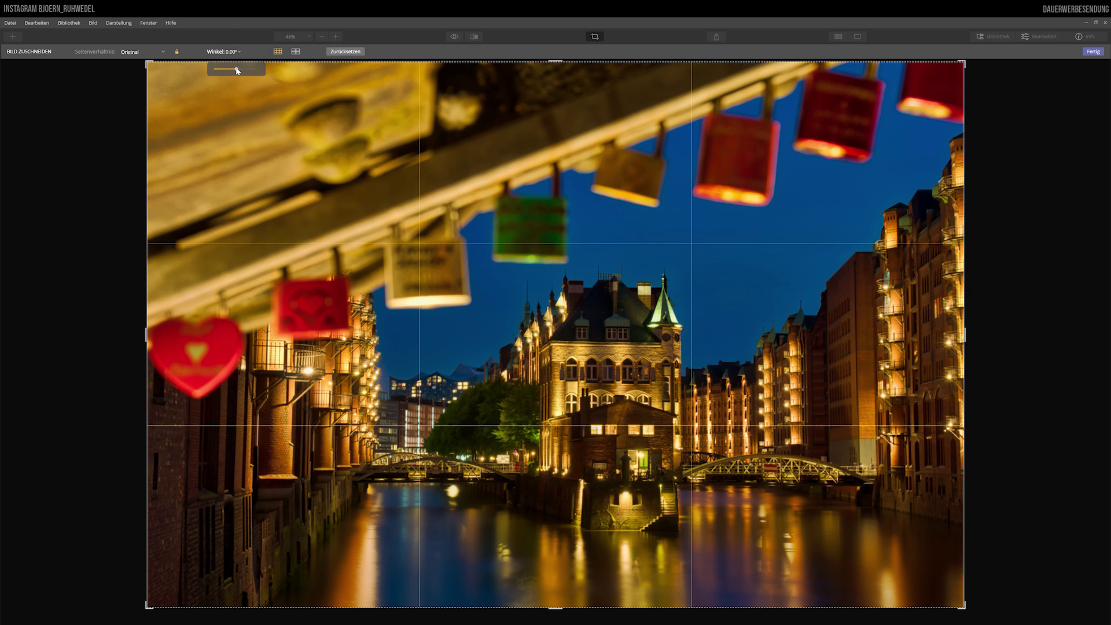
drag(237, 71, 237, 71)
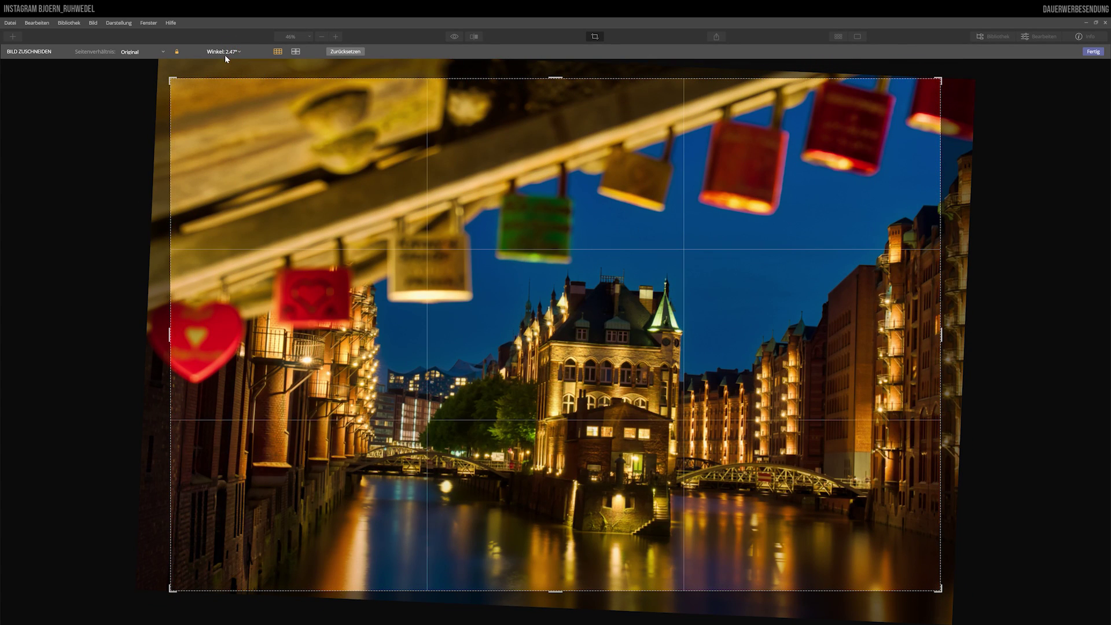
click(228, 53)
click(229, 51)
drag(238, 71, 236, 71)
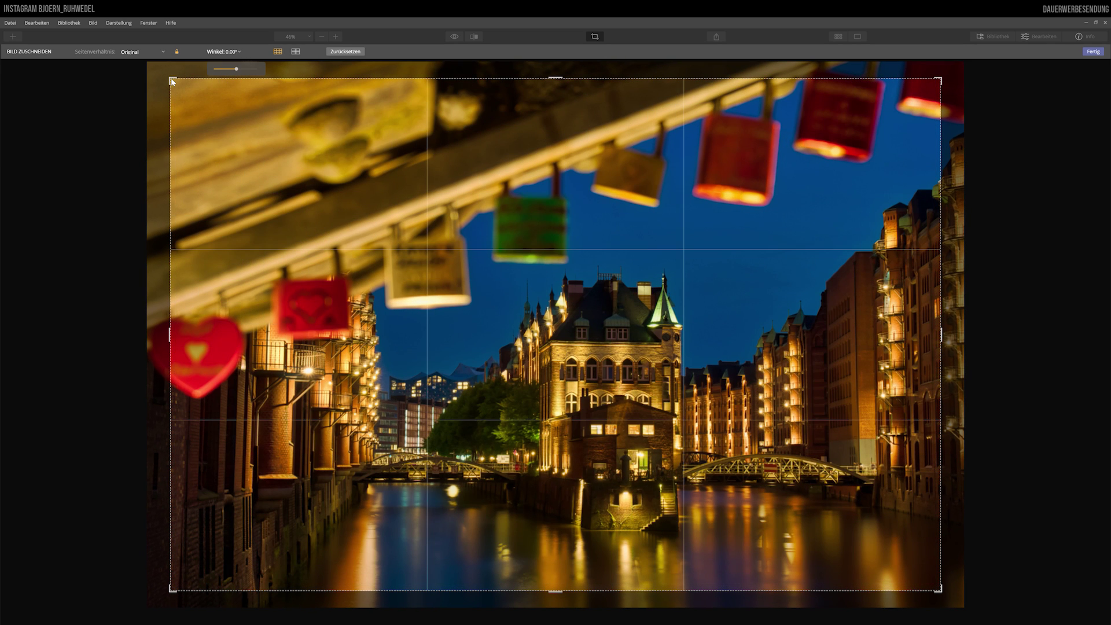
drag(172, 81, 128, 59)
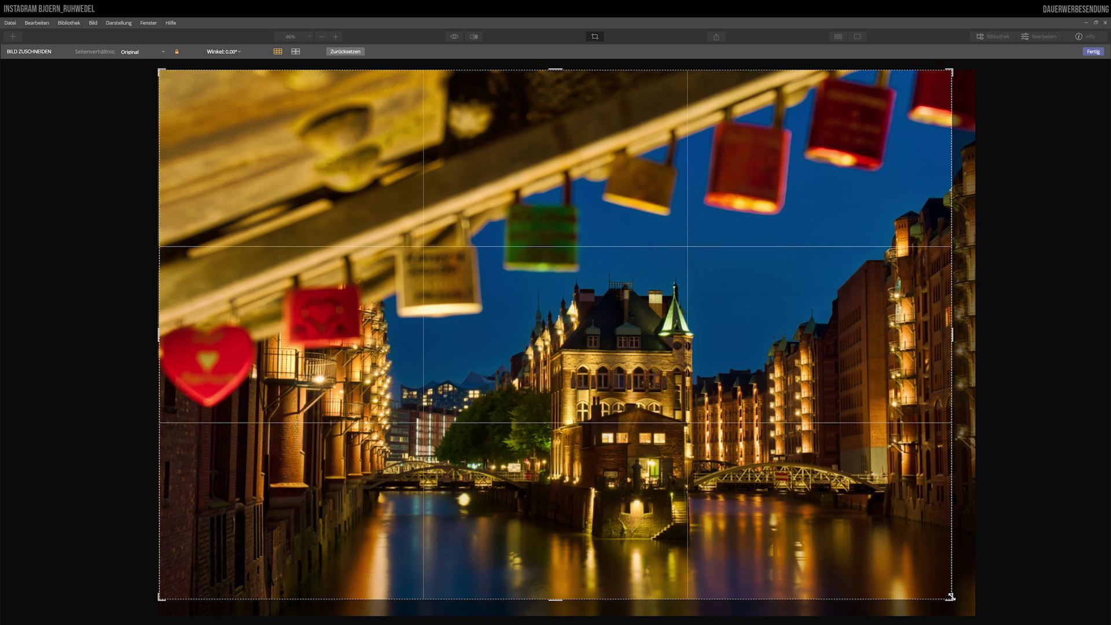
drag(949, 597, 987, 609)
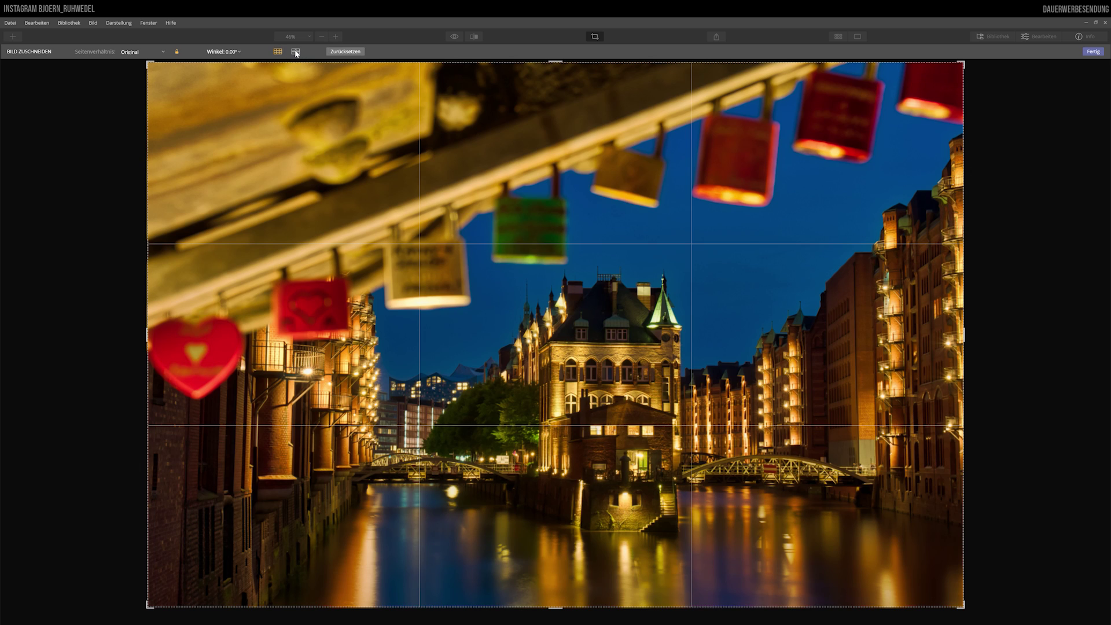
click(296, 52)
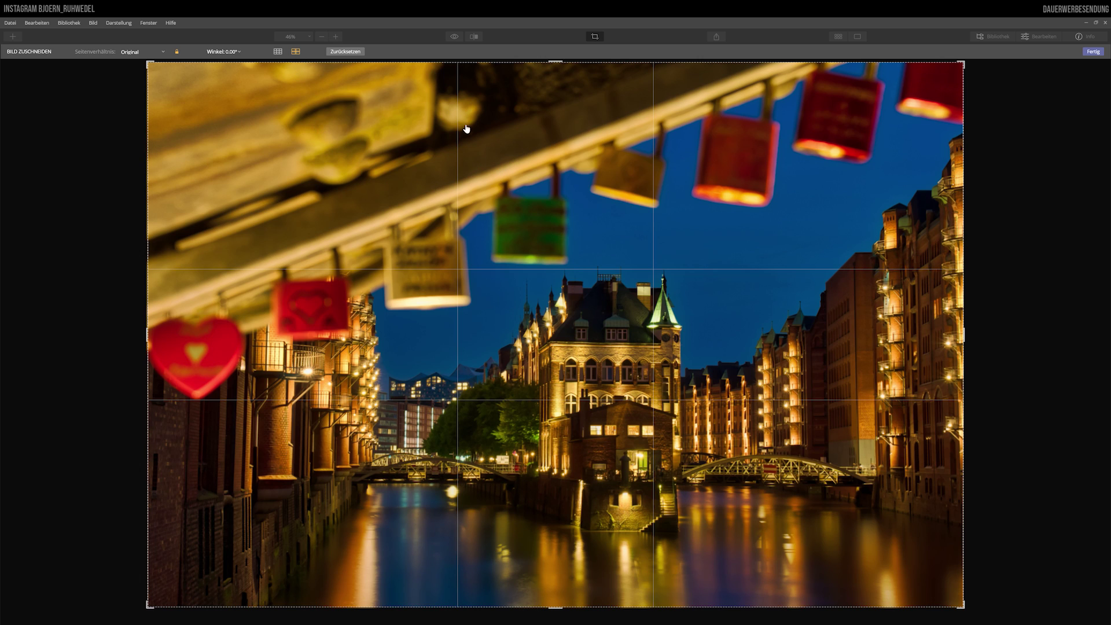
click(278, 51)
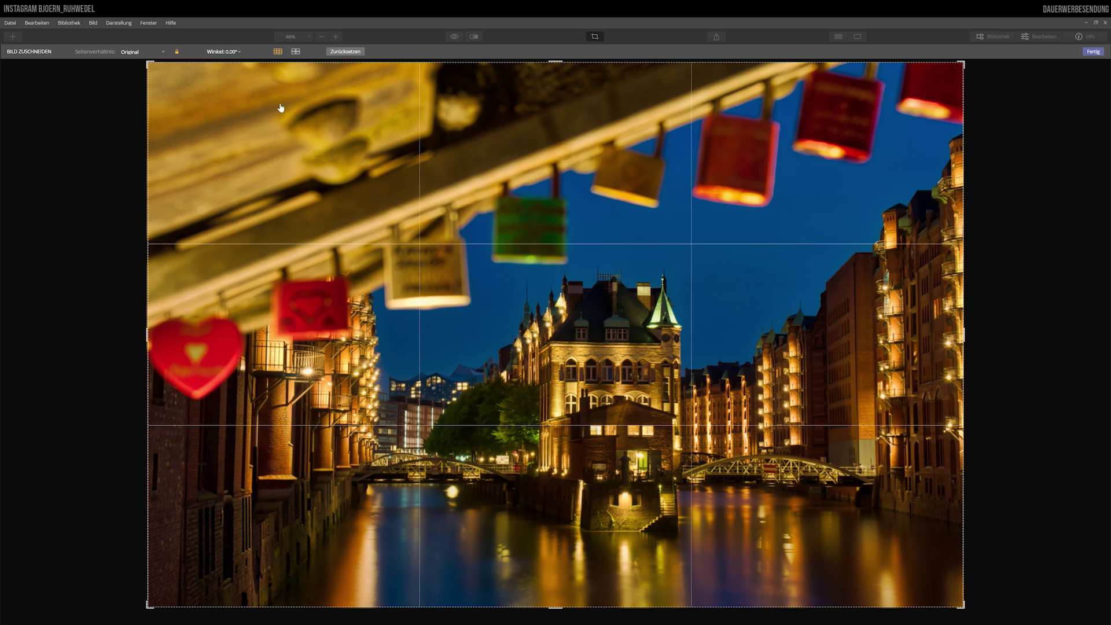
click(296, 51)
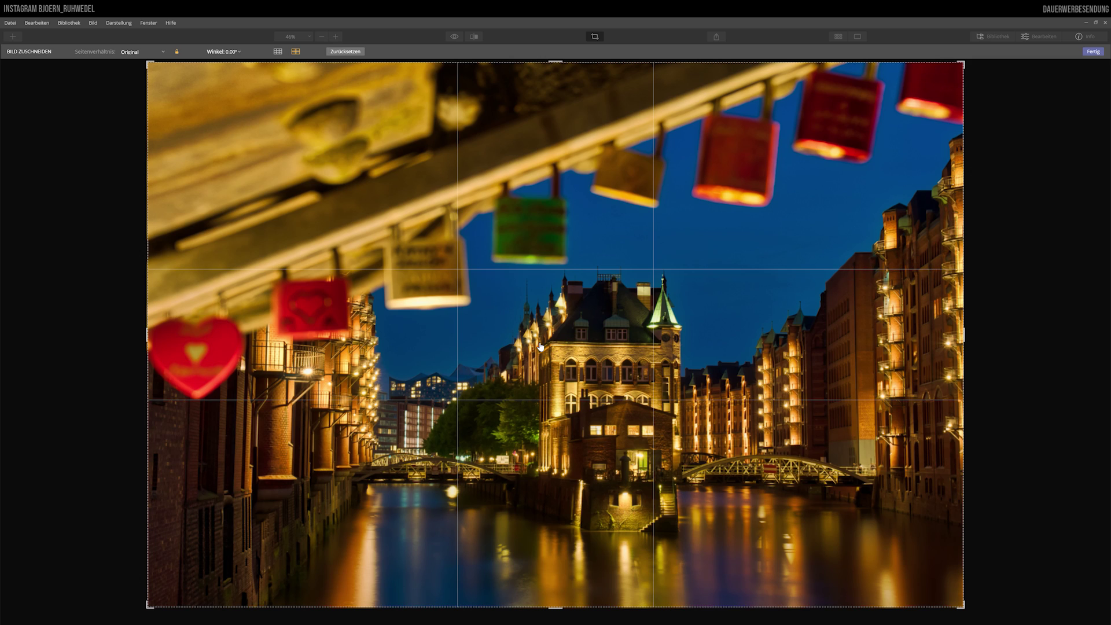
click(279, 52)
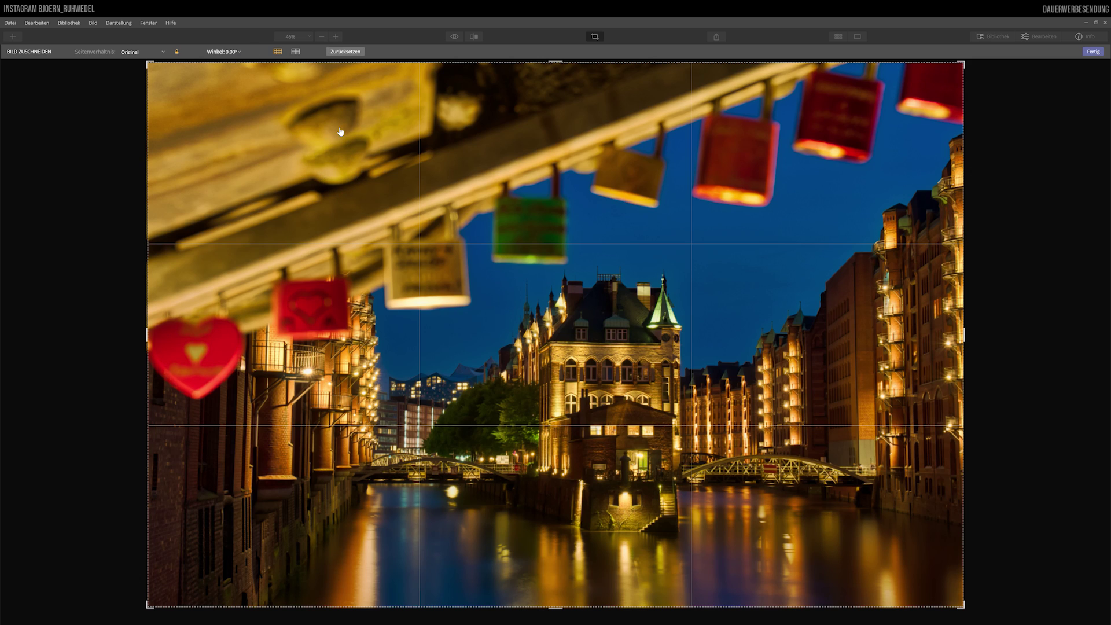
click(295, 52)
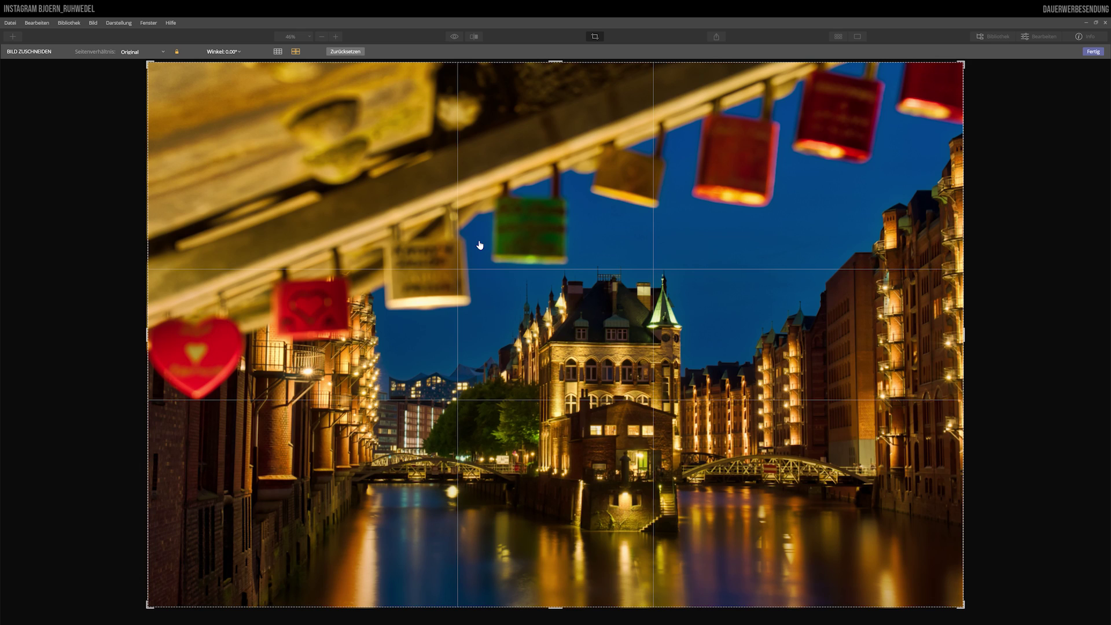
click(278, 53)
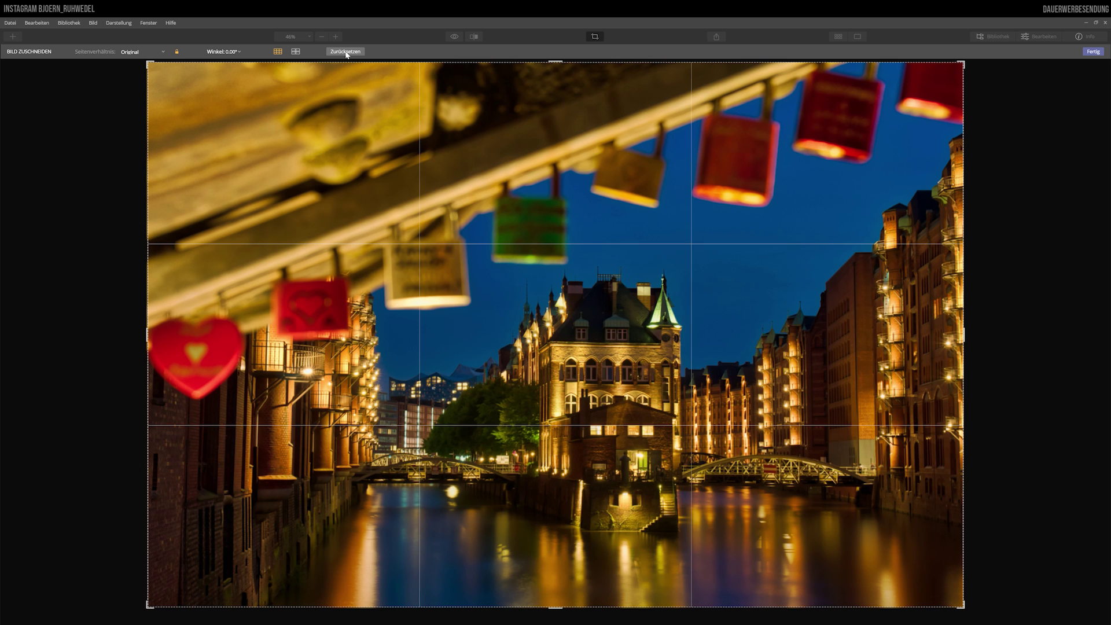
drag(151, 63, 571, 345)
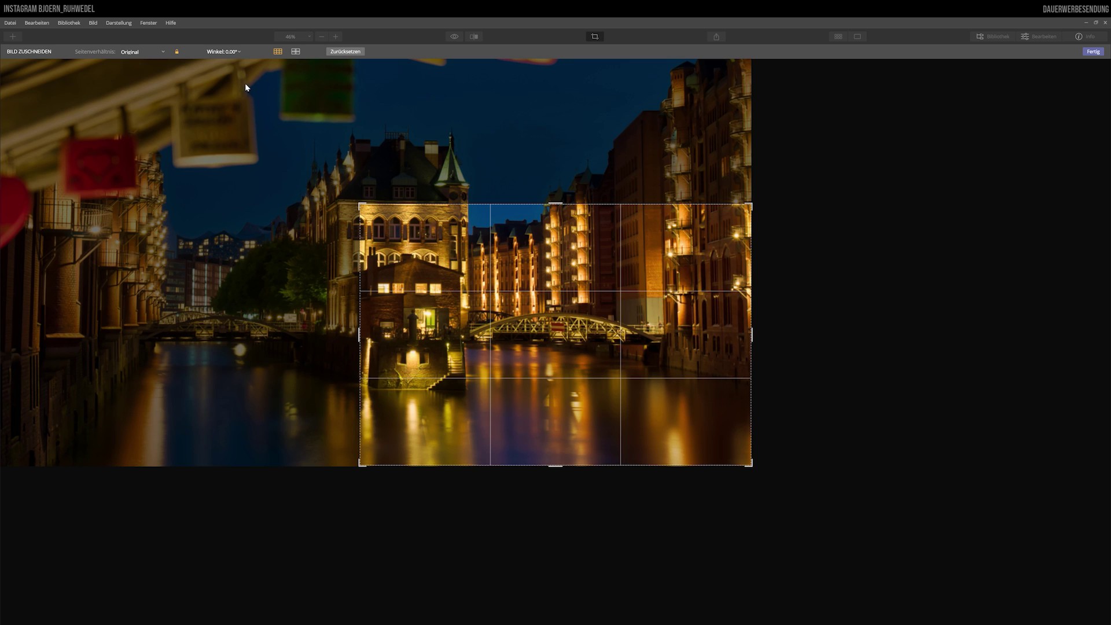
click(346, 52)
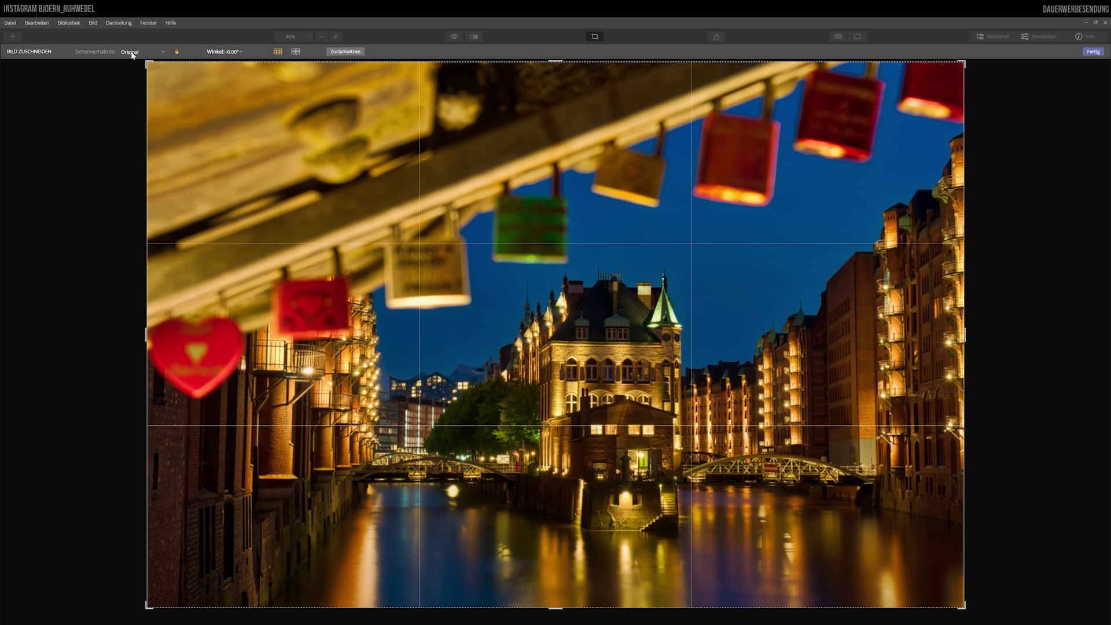
Step: Try the 2 : 3 ratio, then constrain the crop to Facebook-Cover
click(131, 54)
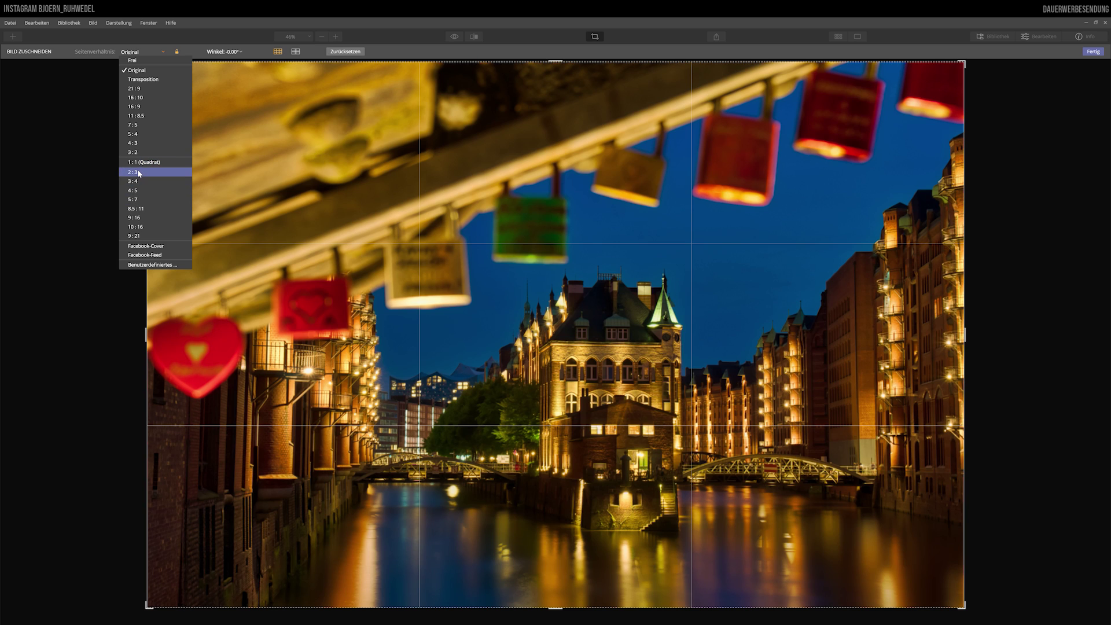
click(137, 172)
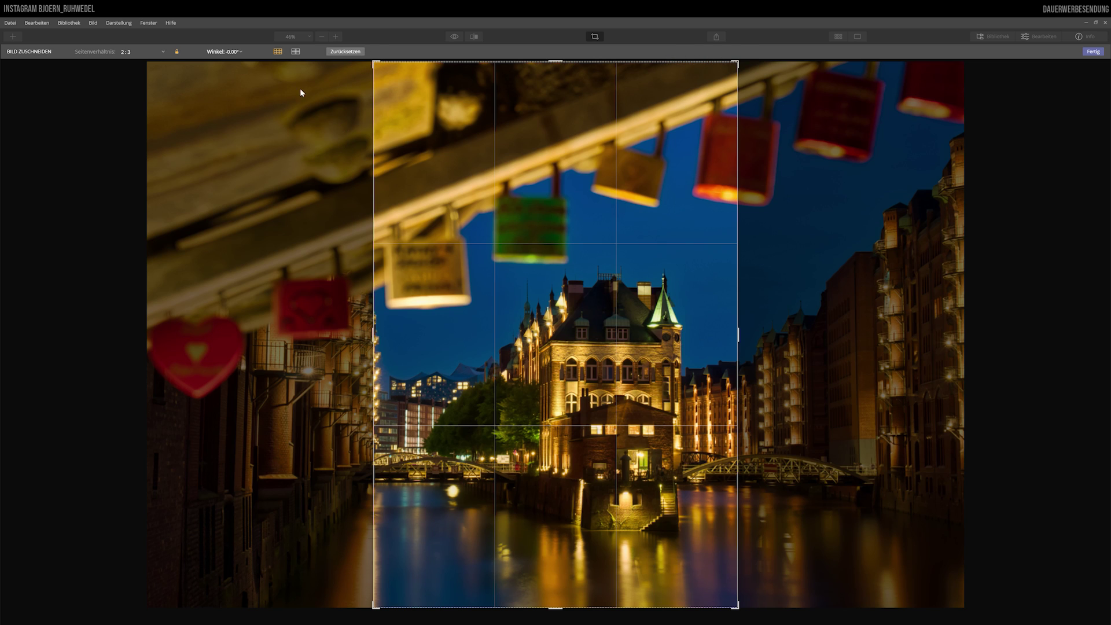
click(123, 51)
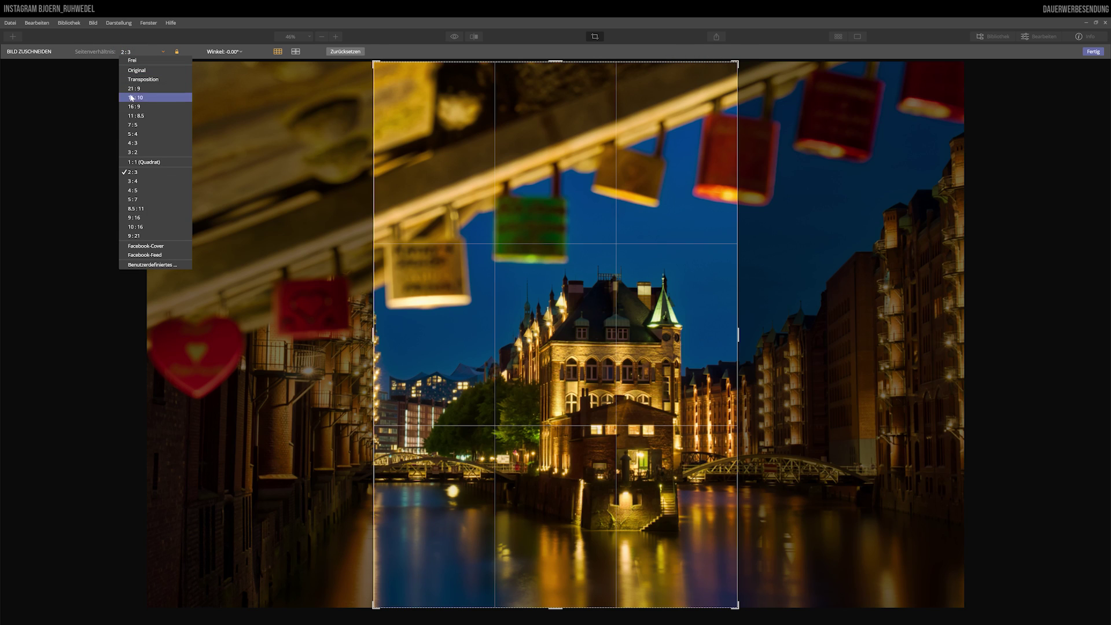
click(149, 249)
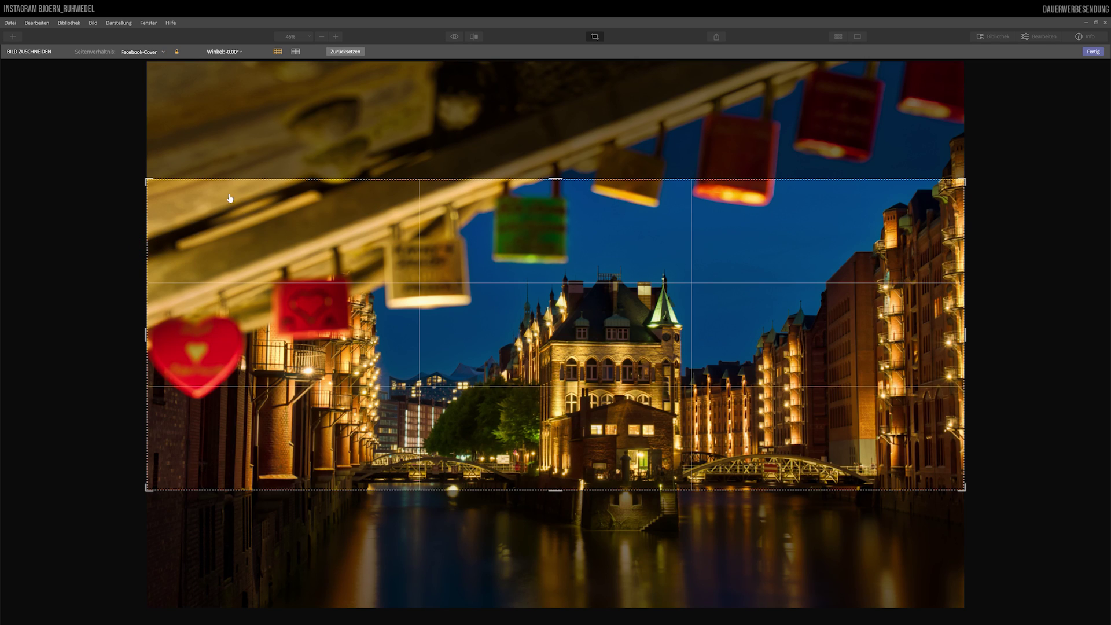
click(158, 52)
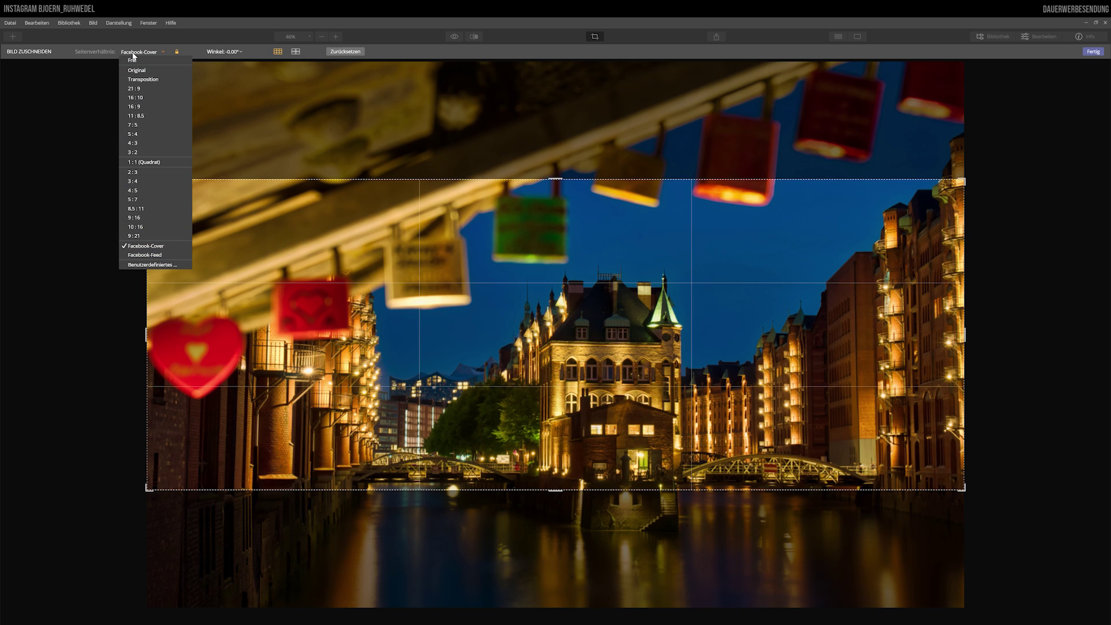
Step: Use the Frei ratio, trim the left and top edges, and recentre on the warehouse
click(135, 61)
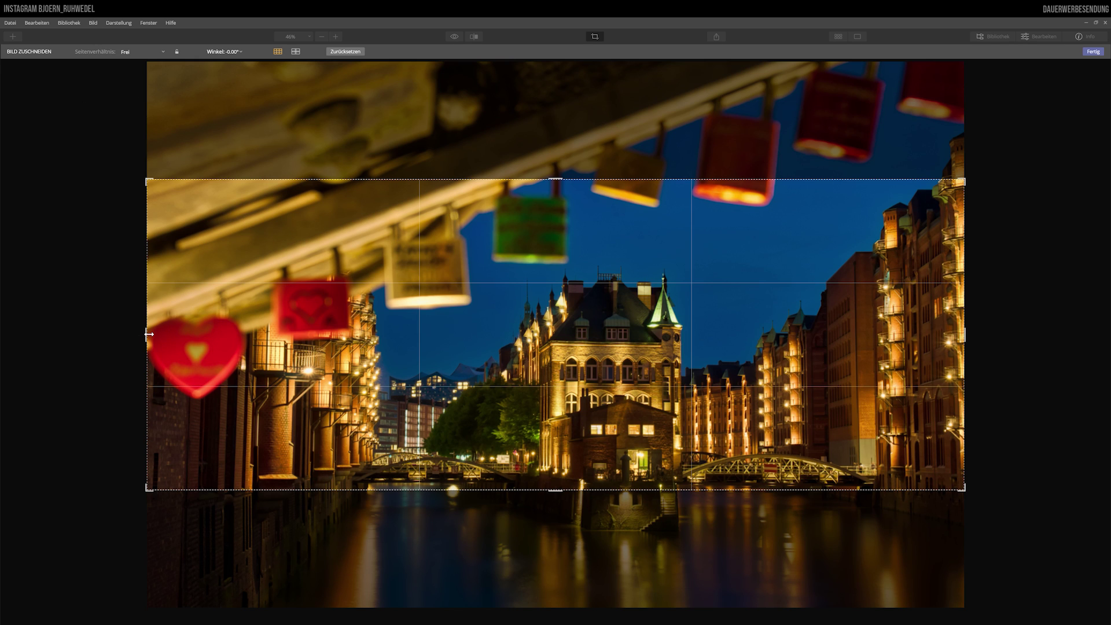
drag(146, 334, 272, 327)
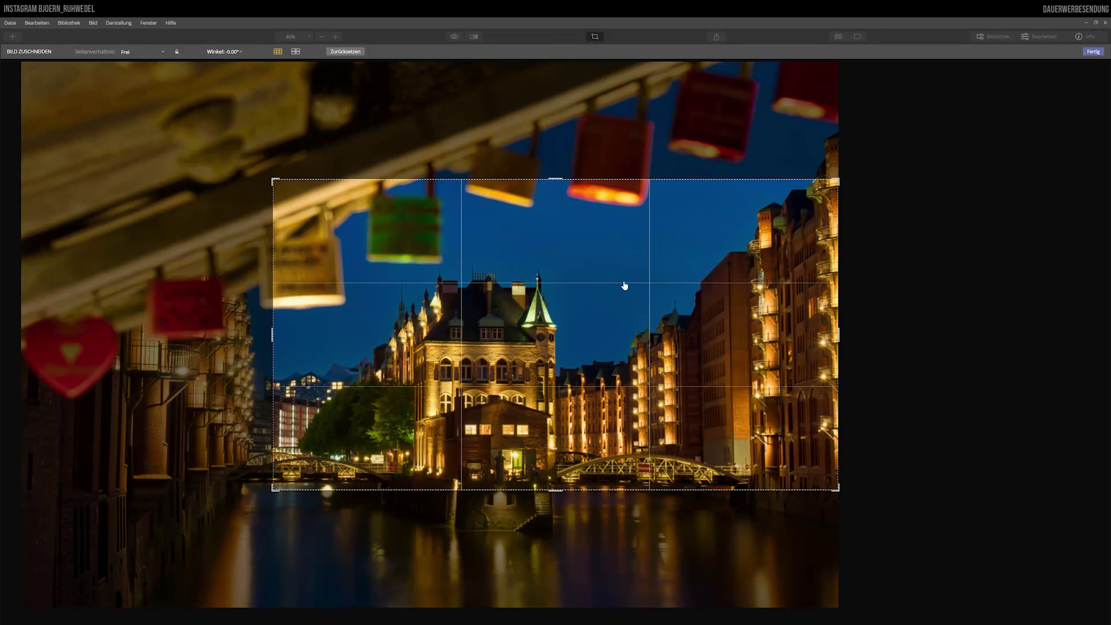
drag(558, 176, 568, 125)
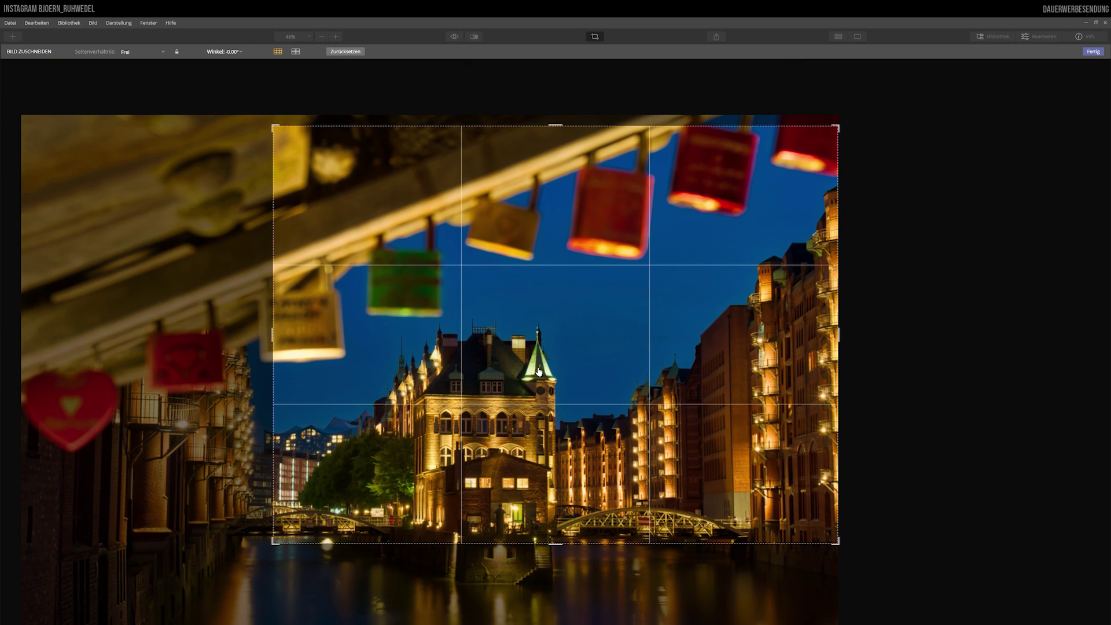
mouse_move(553, 342)
mouse_down()
mouse_move(591, 341)
mouse_move(628, 292)
mouse_up()
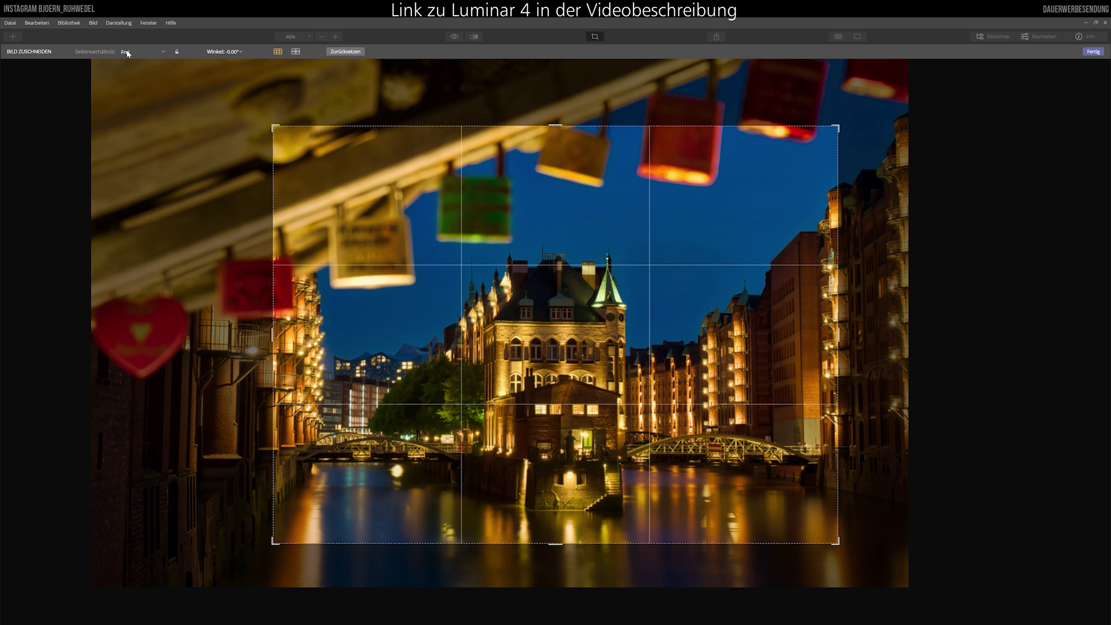
click(178, 52)
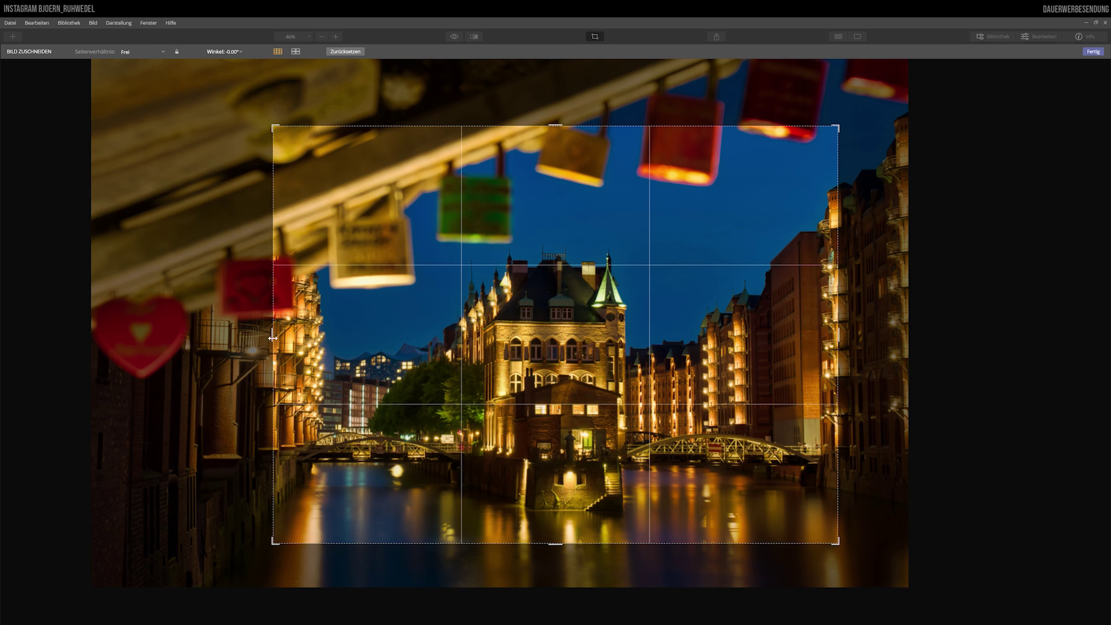
Step: Compare Original and portrait Transposition ratios, settling on a fixed 3 : 2 crop
click(125, 52)
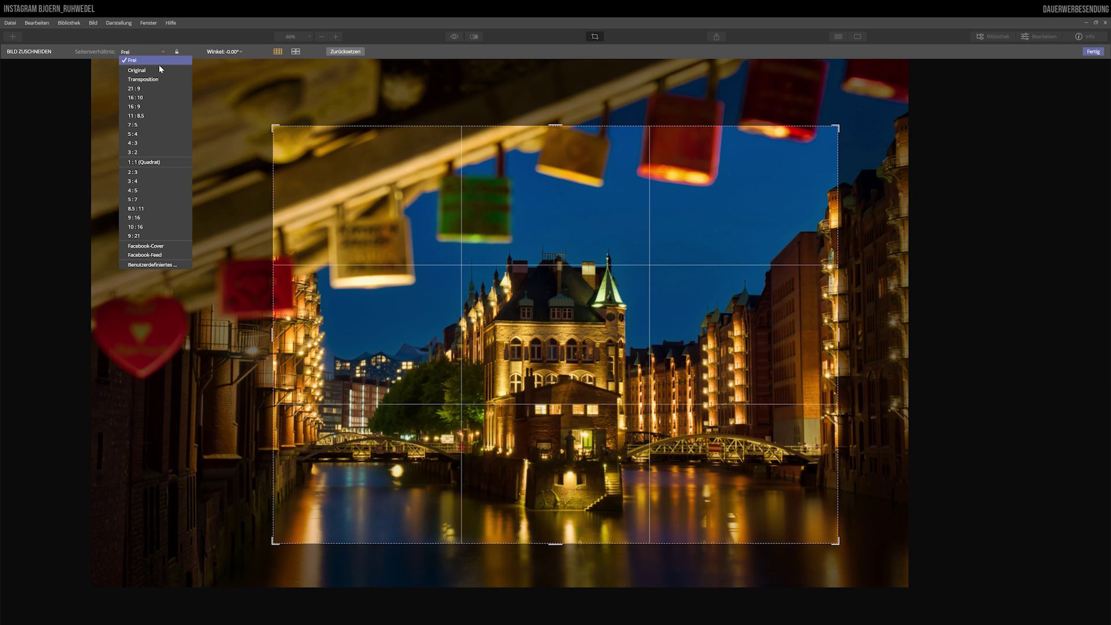
click(142, 70)
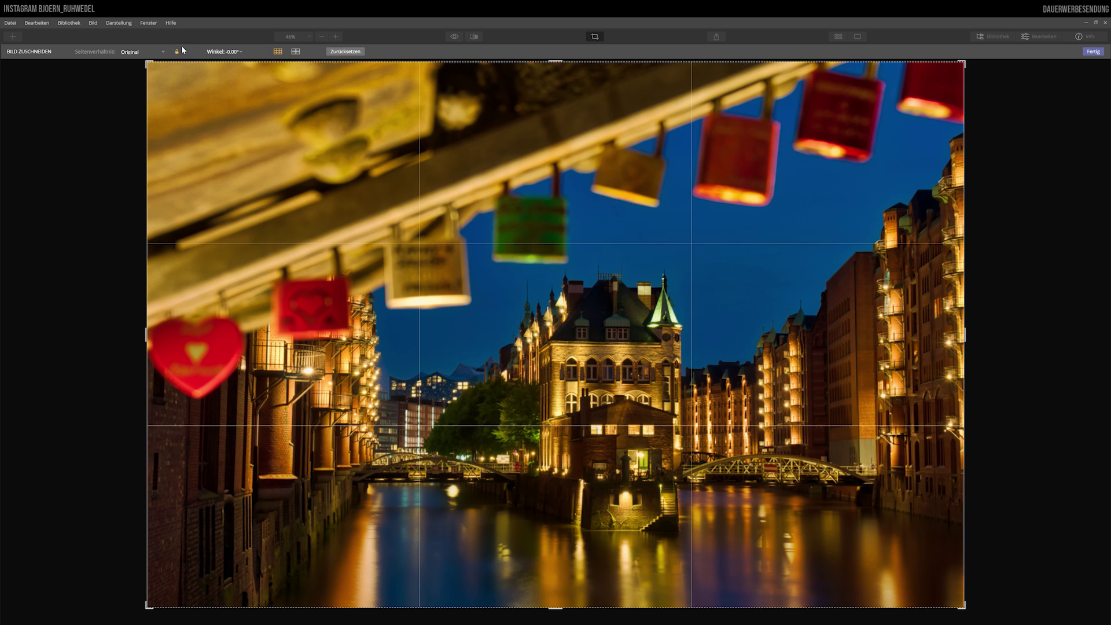
click(129, 51)
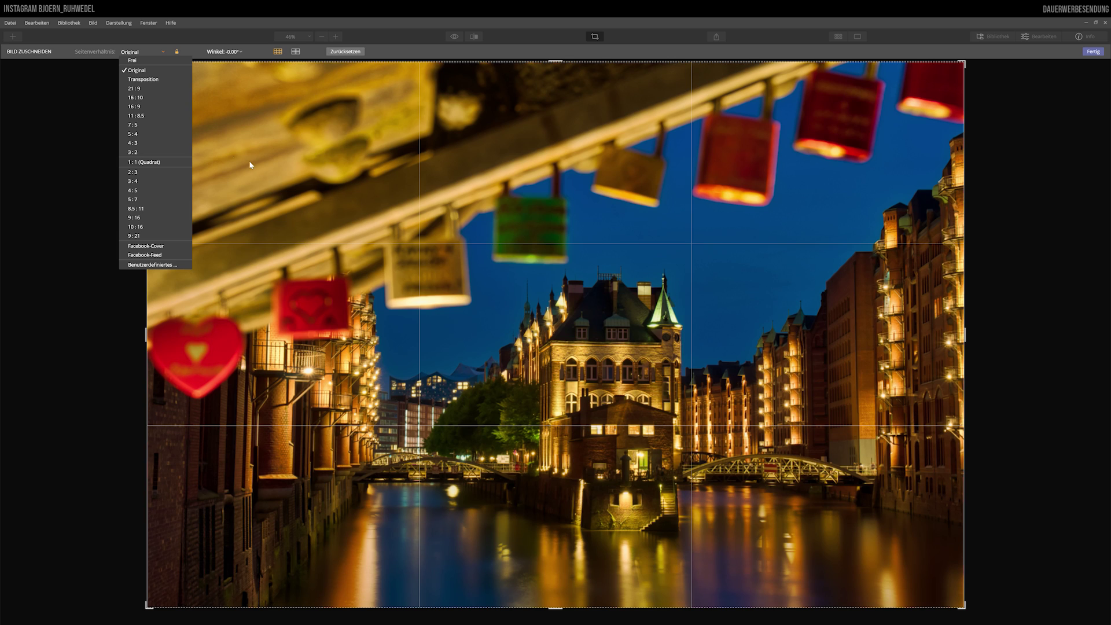
click(146, 152)
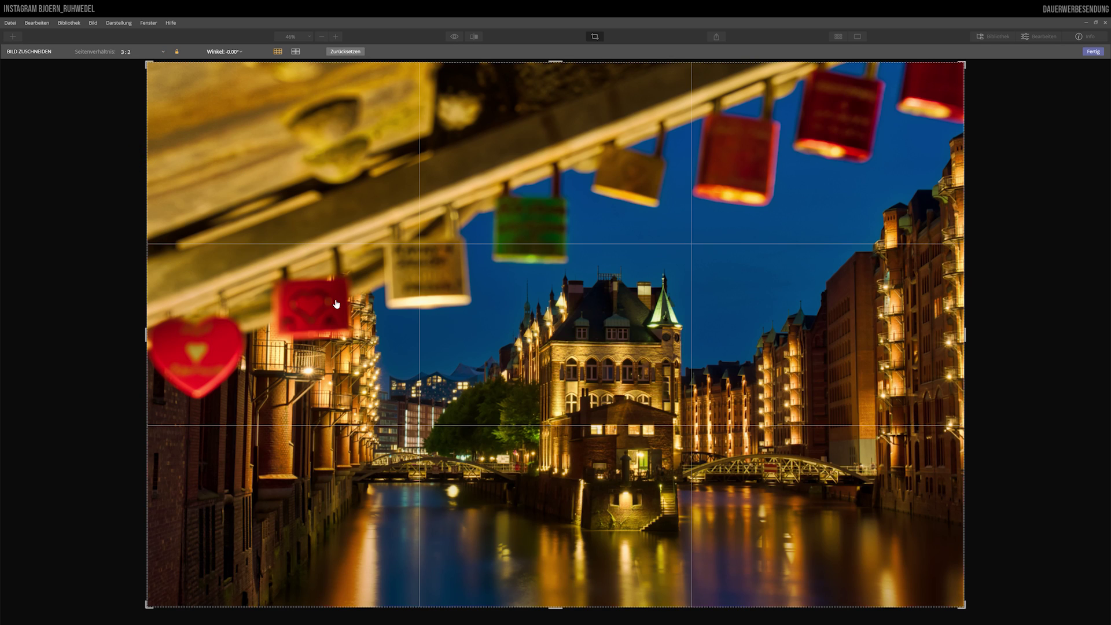
click(125, 53)
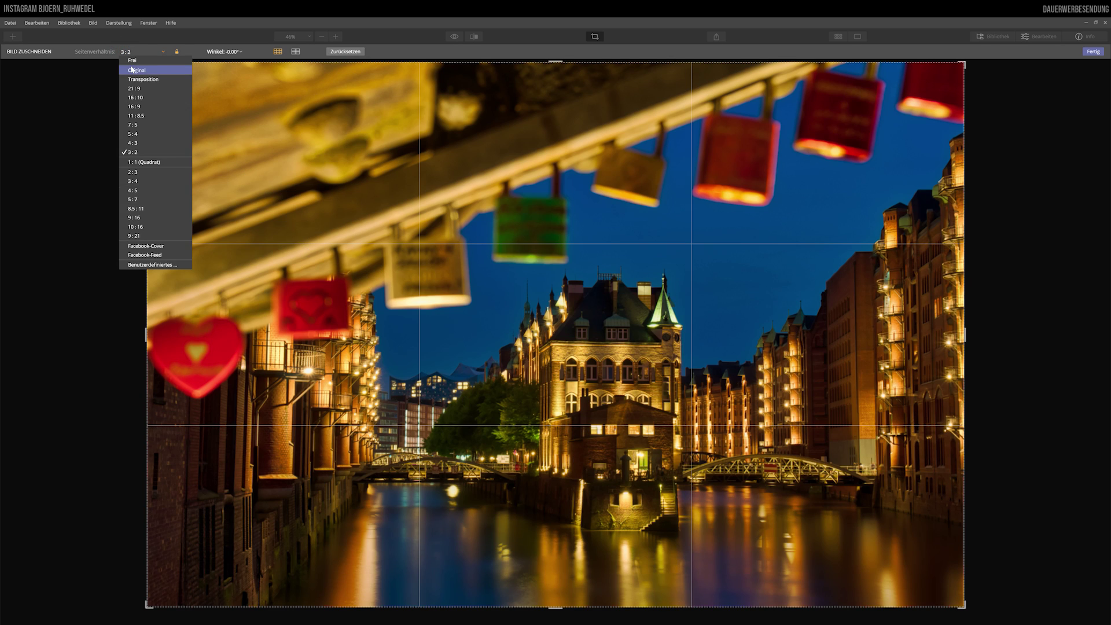
click(137, 70)
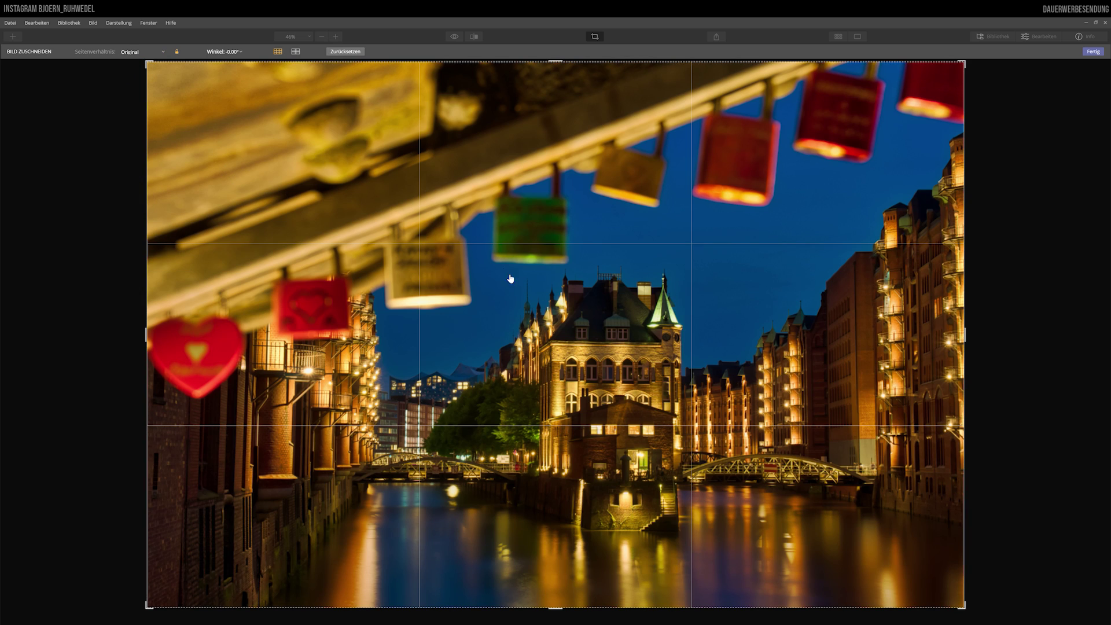
click(136, 52)
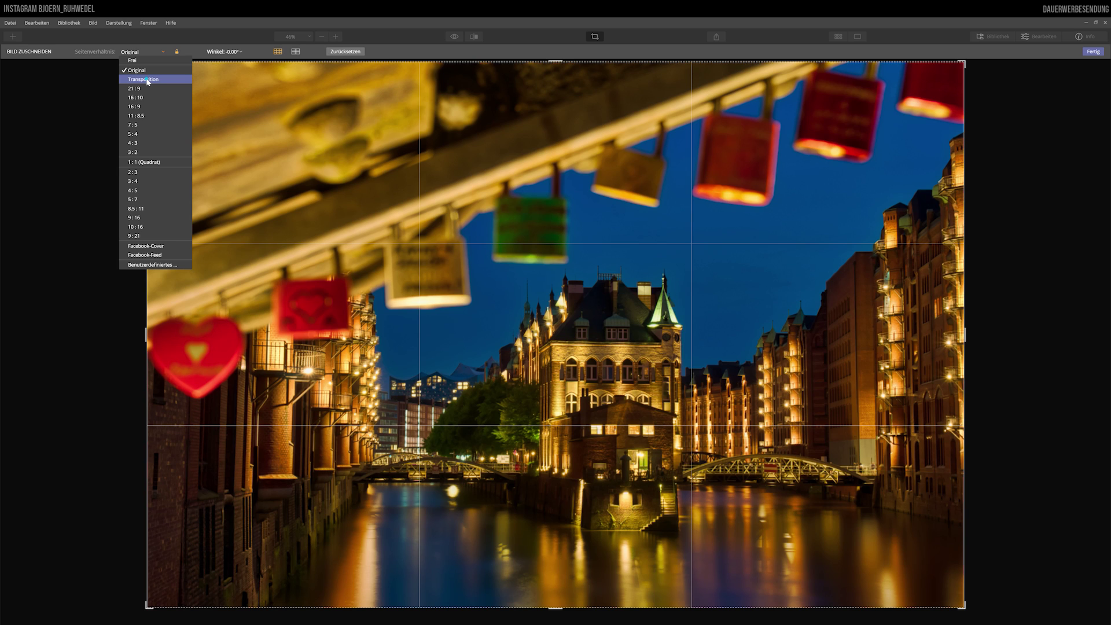
click(148, 82)
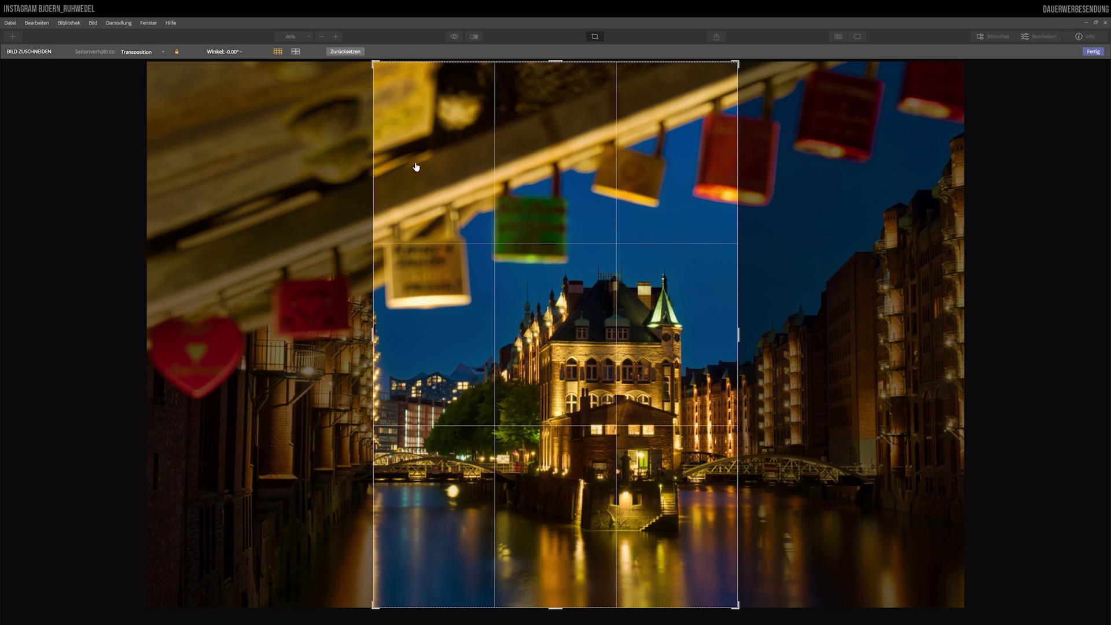
click(142, 53)
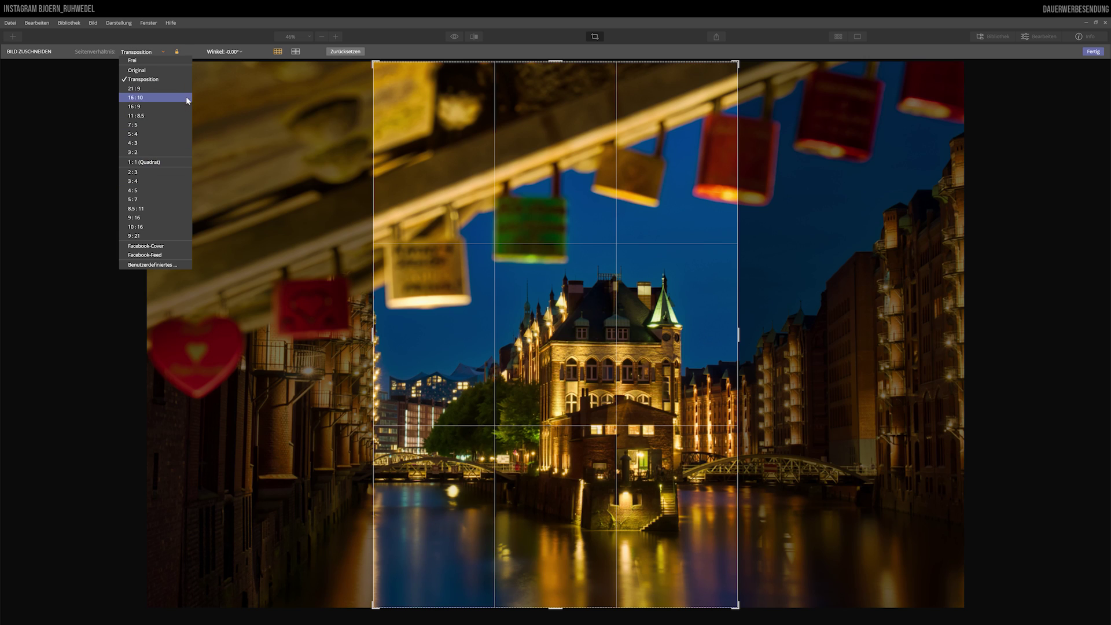
click(138, 152)
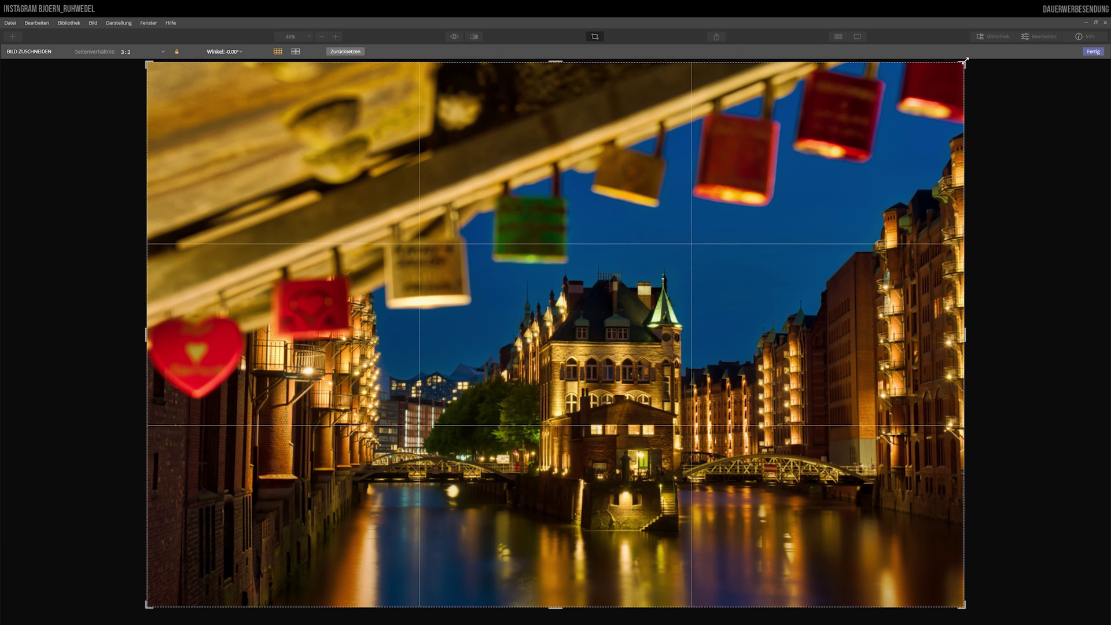
Step: Pull in the 3 : 2 crop's top-right corner and top edge, nudging the photo left
drag(965, 59, 943, 103)
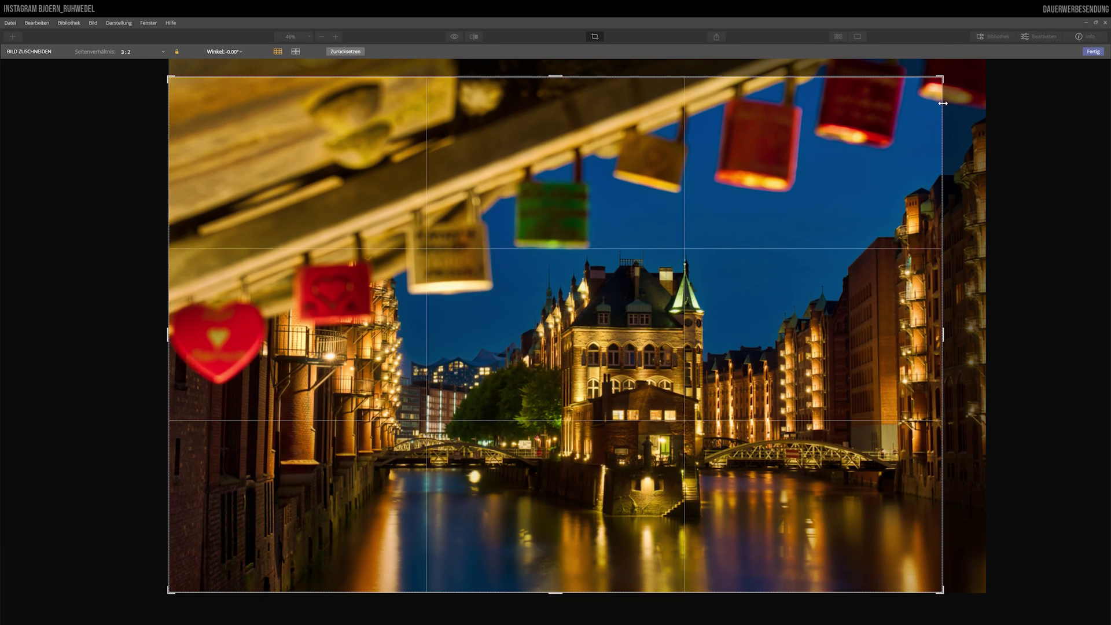
drag(558, 74, 555, 90)
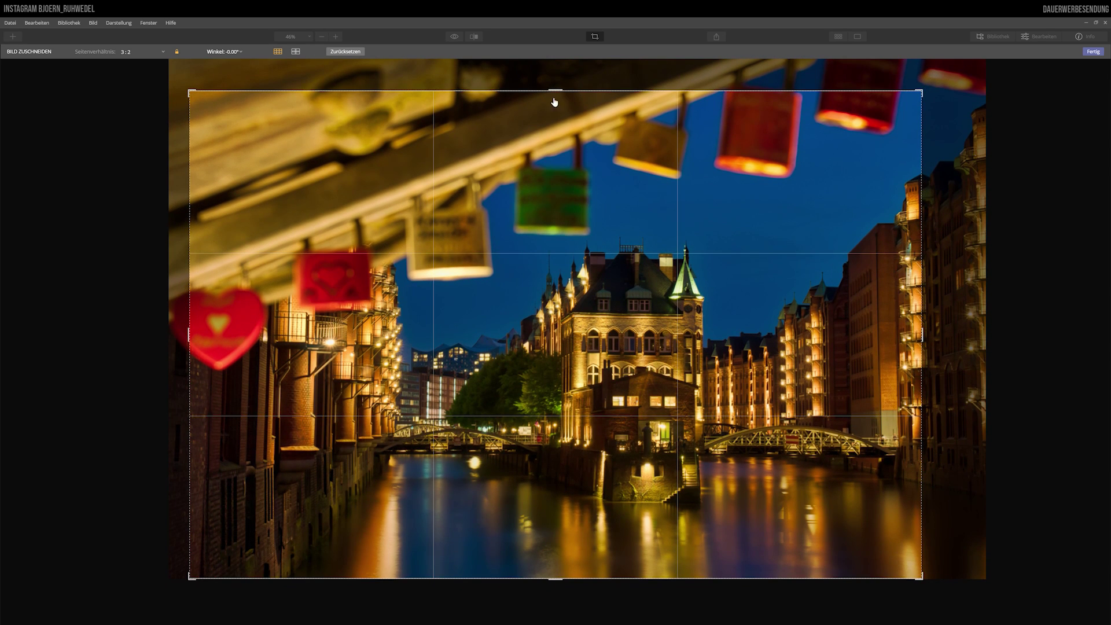
drag(531, 288, 524, 284)
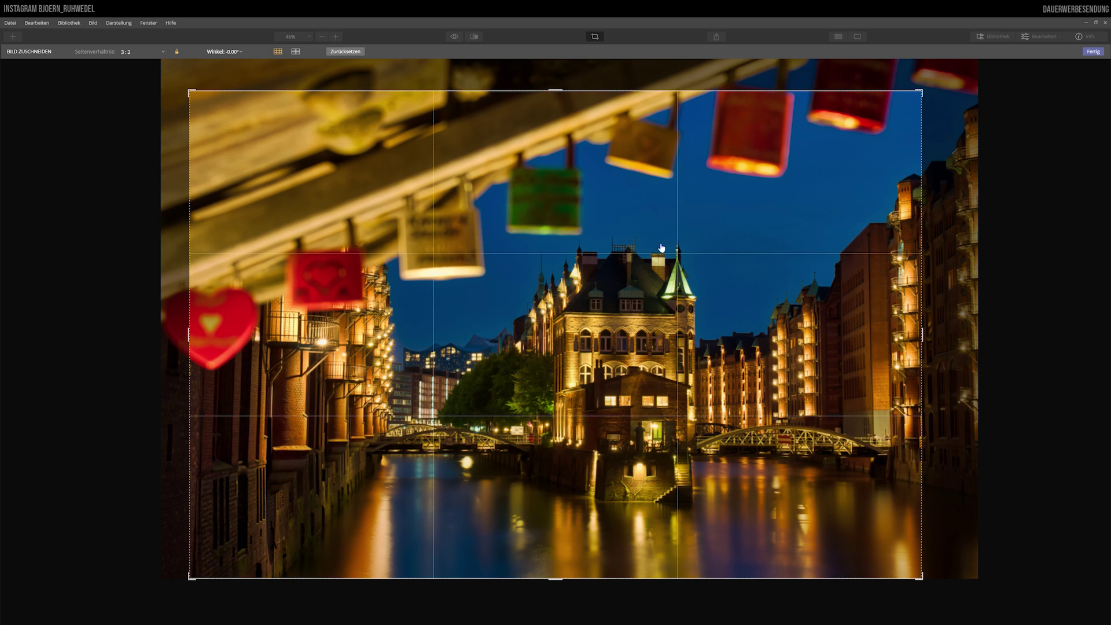
Step: Apply the tightened 3 : 2 crop with Fertig
click(1099, 53)
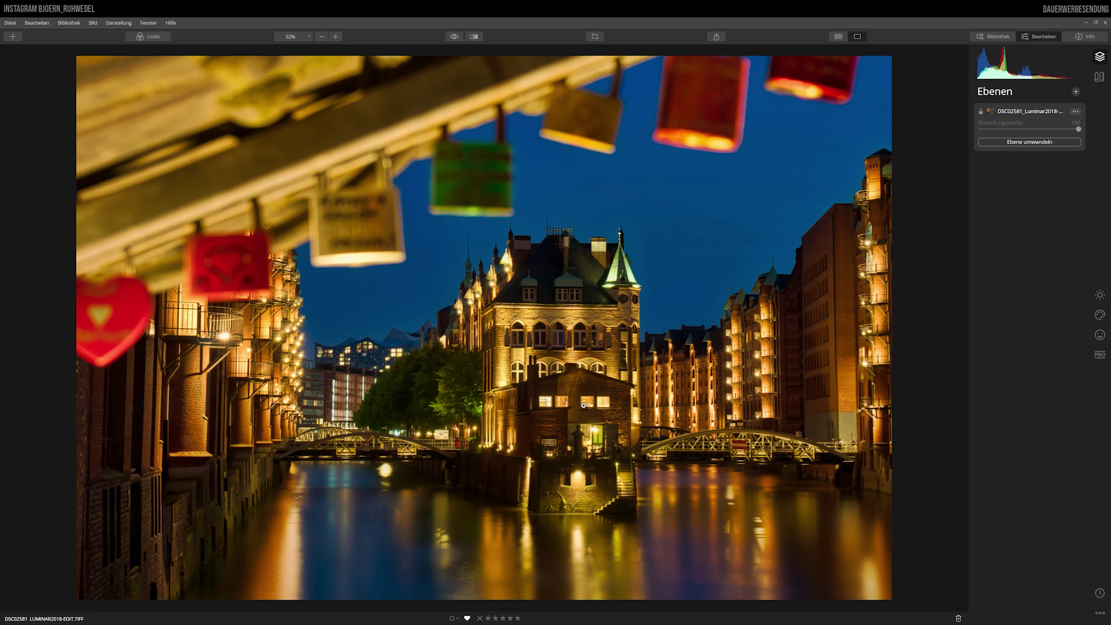
Step: Recrop at 7 : 5, shift the photo right toward the padlocks, and apply it
click(598, 35)
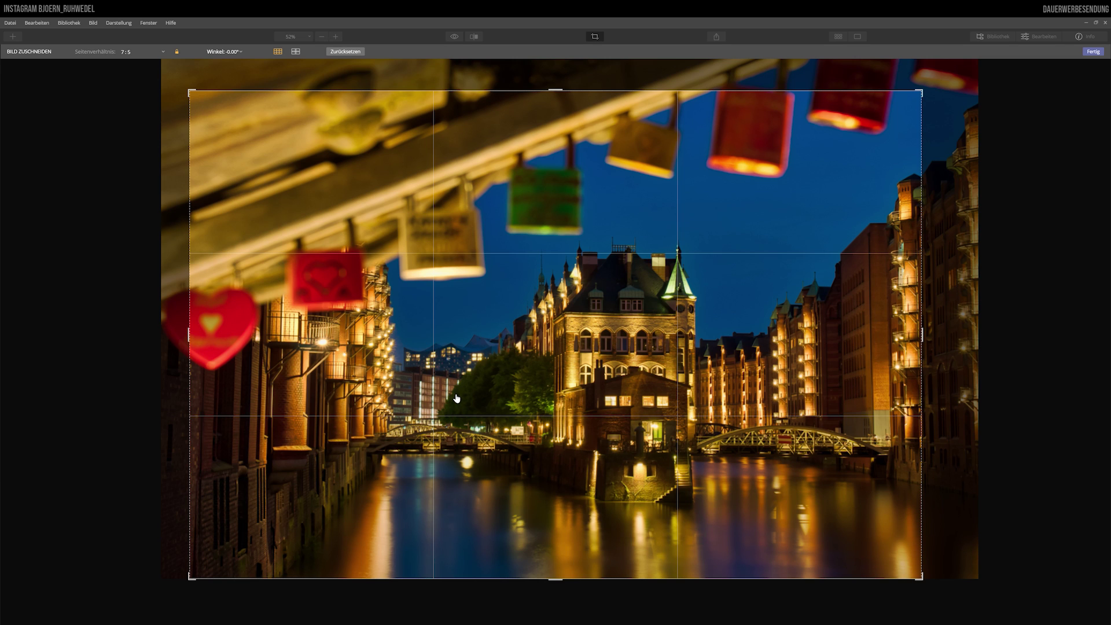
drag(463, 393, 501, 391)
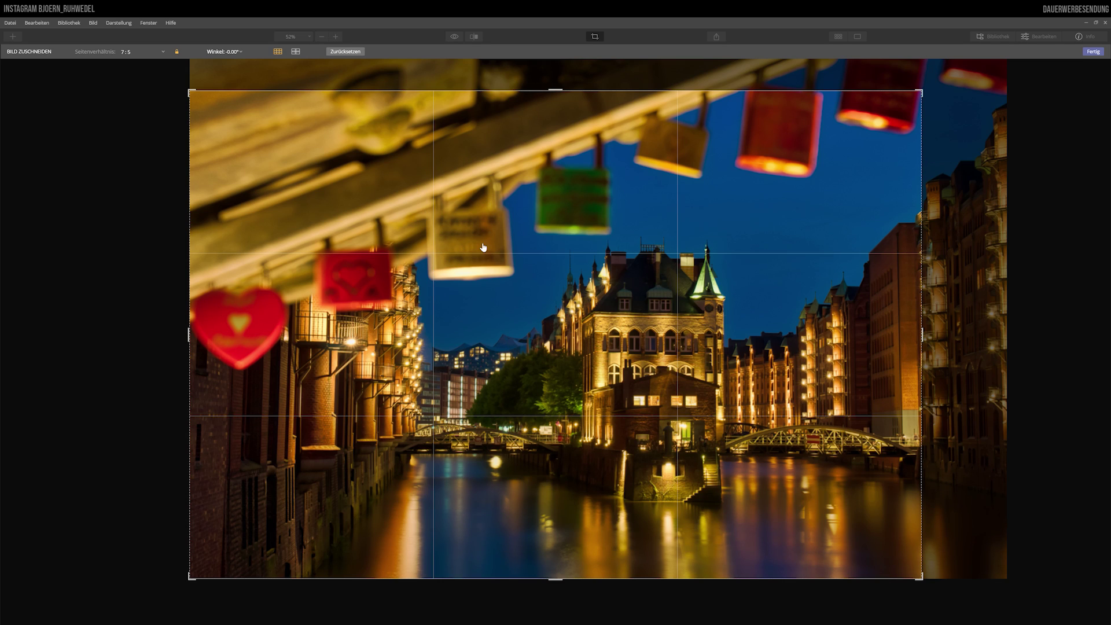
click(1093, 52)
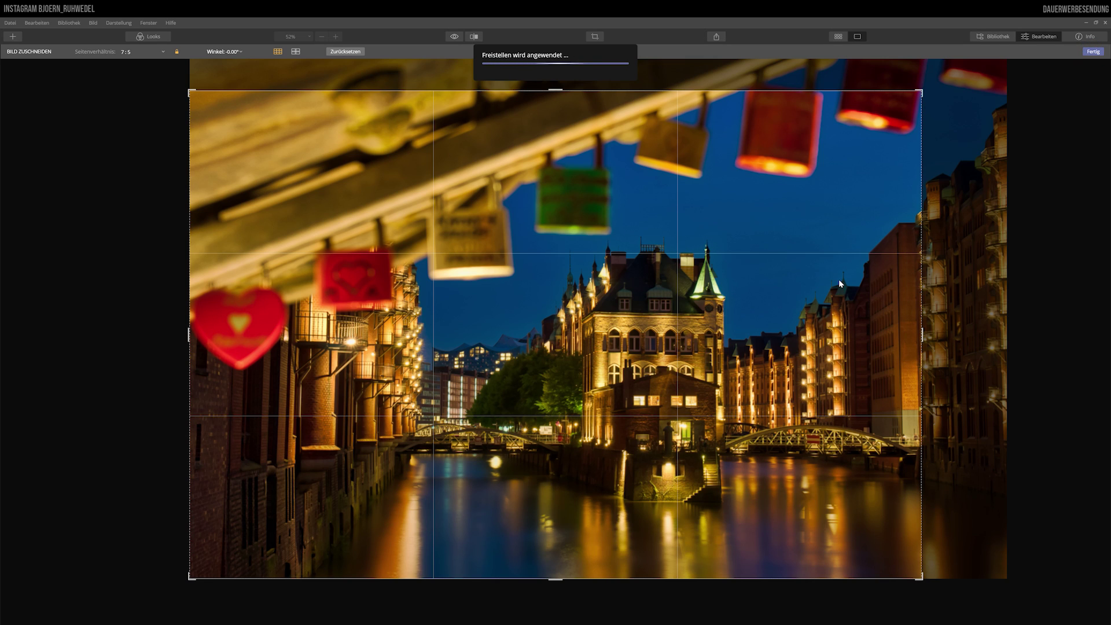